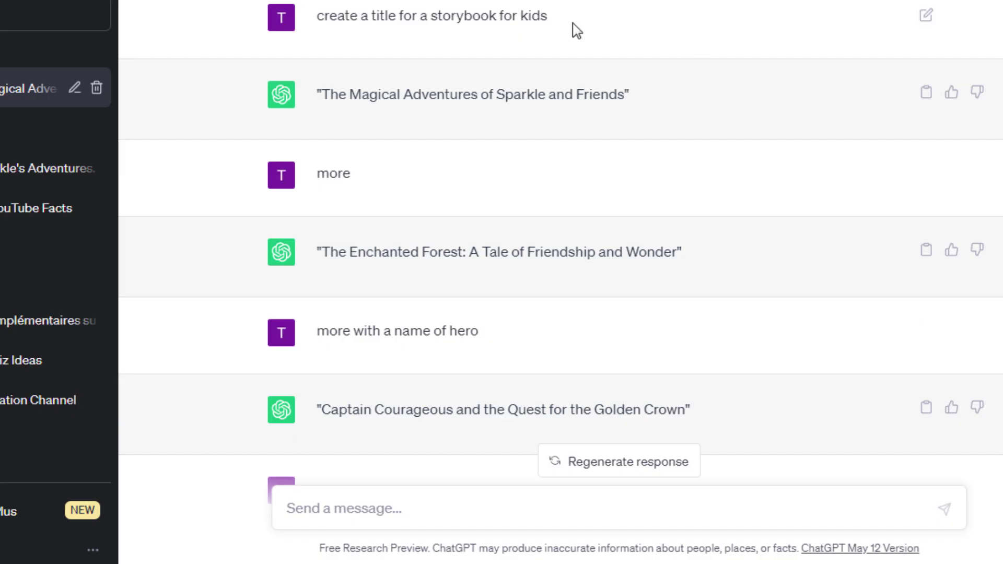
mouse_move(573, 30)
left_mouse_down()
mouse_move(455, 45)
mouse_move(330, 37)
mouse_move(390, 16)
mouse_move(560, 11)
left_mouse_up()
left_click(325, 29)
left_click(566, 15)
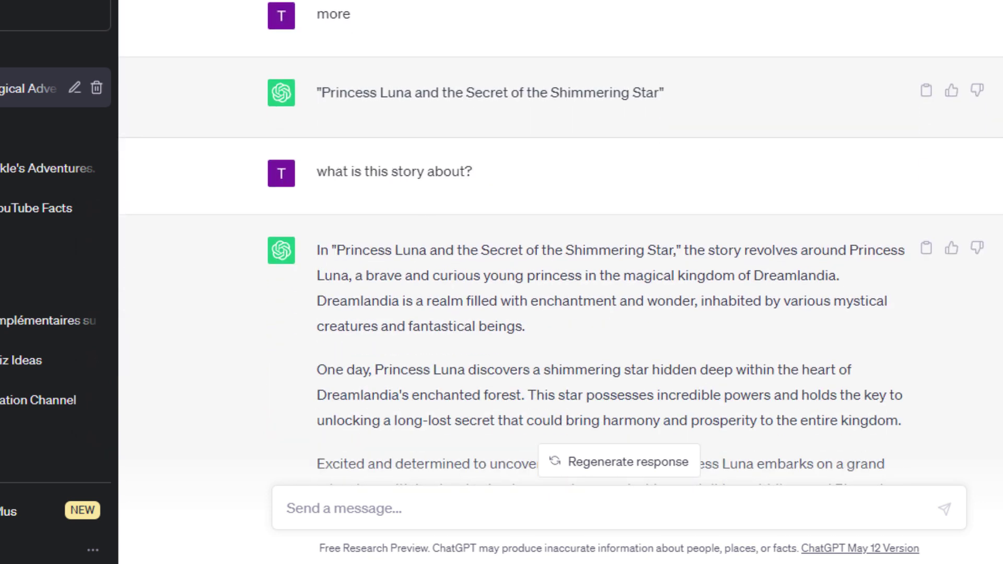
scroll(561, 243, "down", 1)
scroll(561, 243, "down", 1)
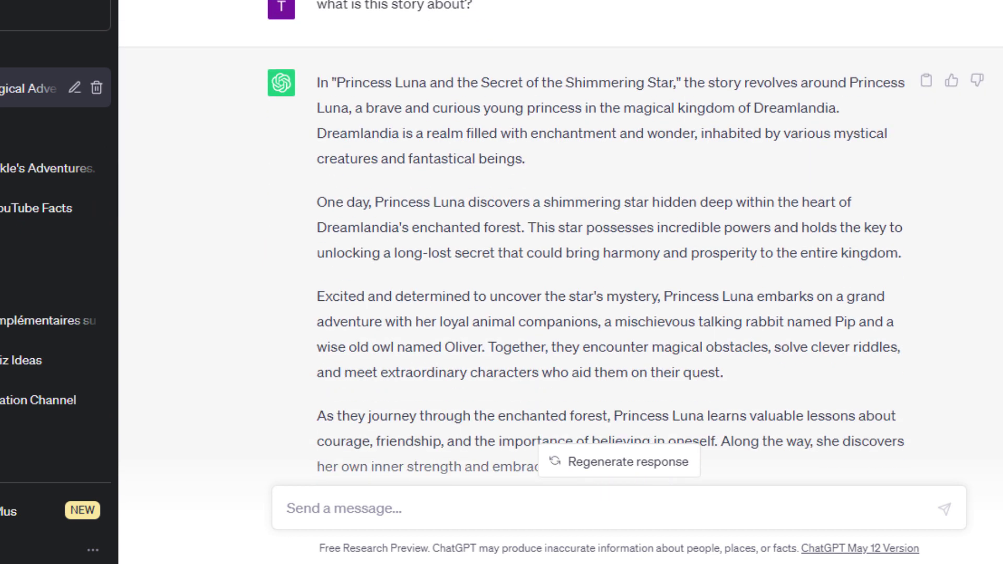
scroll(561, 243, "down", 1)
scroll(562, 245, "down", 1)
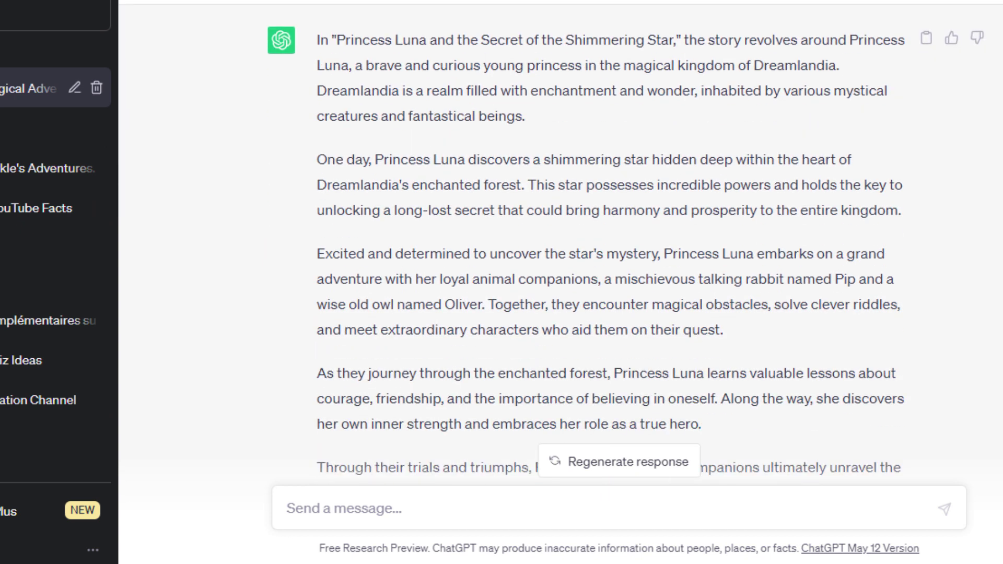
scroll(562, 243, "down", 1)
scroll(562, 244, "down", 5)
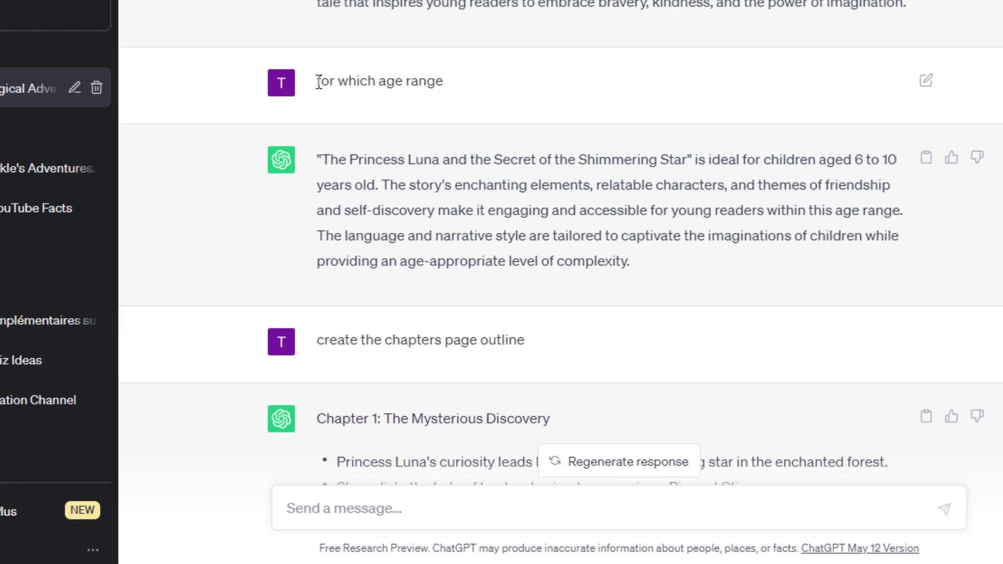
left_click_drag(318, 80, 444, 81)
left_click(478, 107)
mouse_move(695, 163)
left_mouse_down()
mouse_move(657, 185)
mouse_move(398, 194)
left_mouse_up()
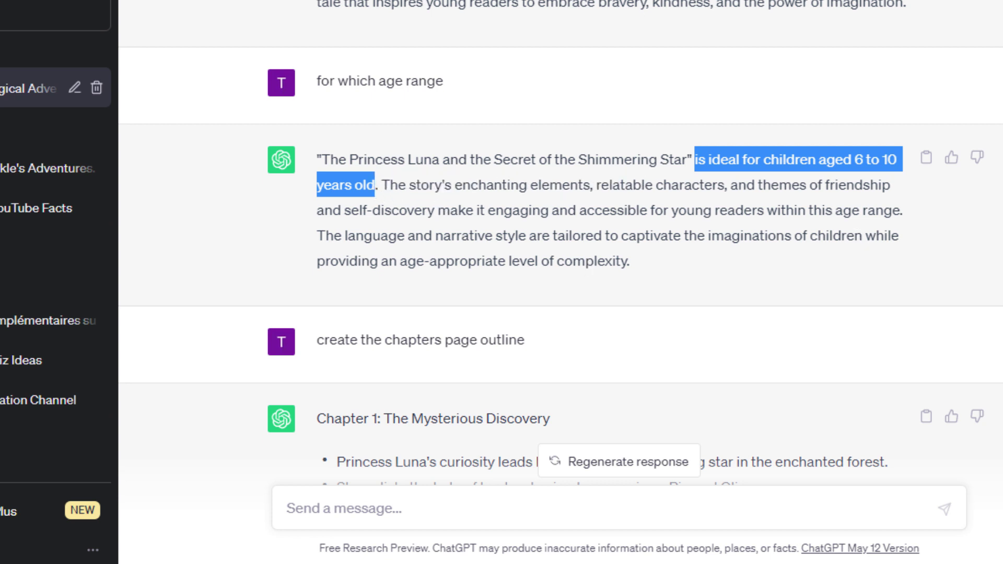
scroll(561, 243, "down", 2)
scroll(561, 243, "down", 2)
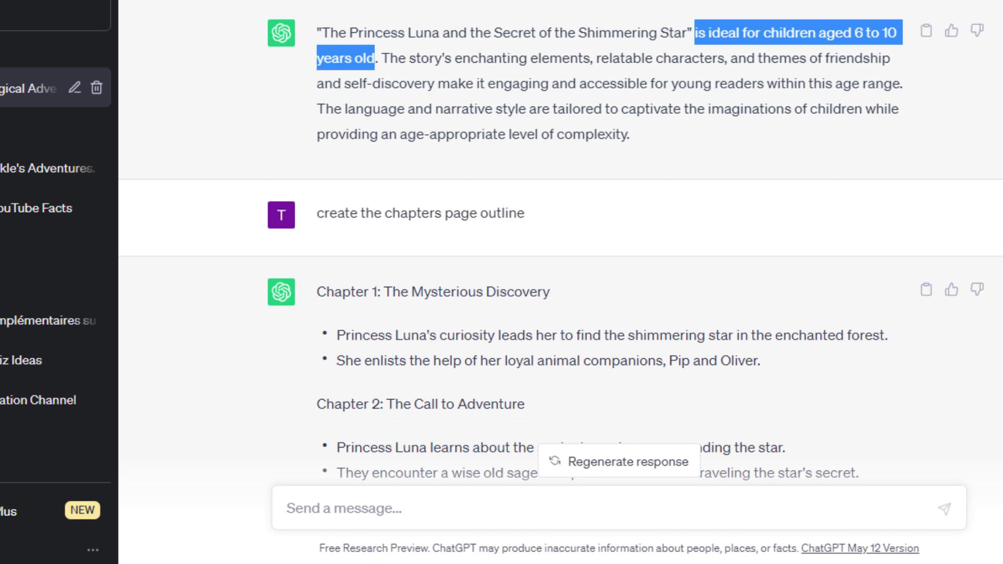
scroll(561, 313, "down", 1)
left_click_drag(317, 108, 536, 110)
left_click(527, 114)
scroll(561, 258, "down", 2)
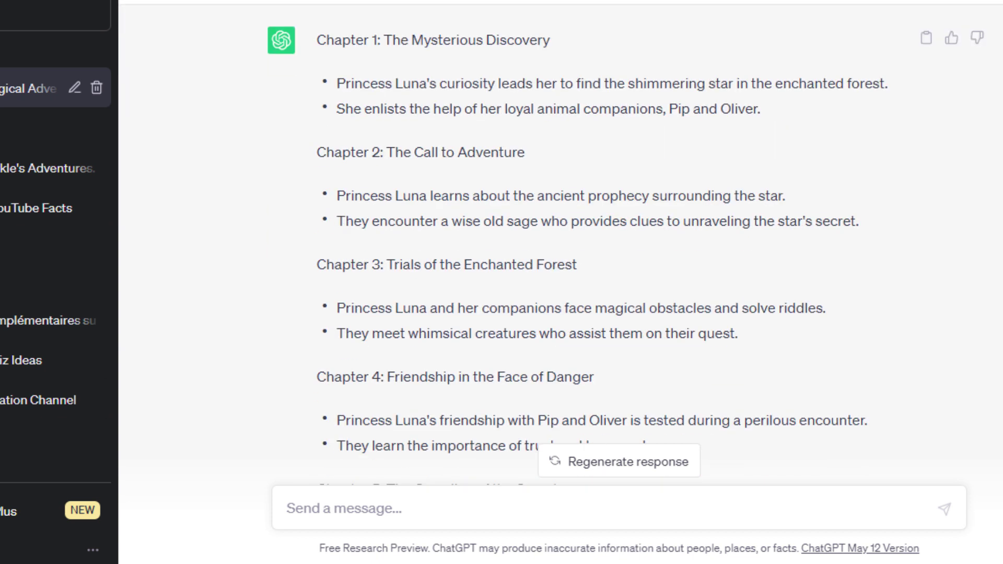
scroll(562, 243, "down", 2)
scroll(561, 244, "down", 2)
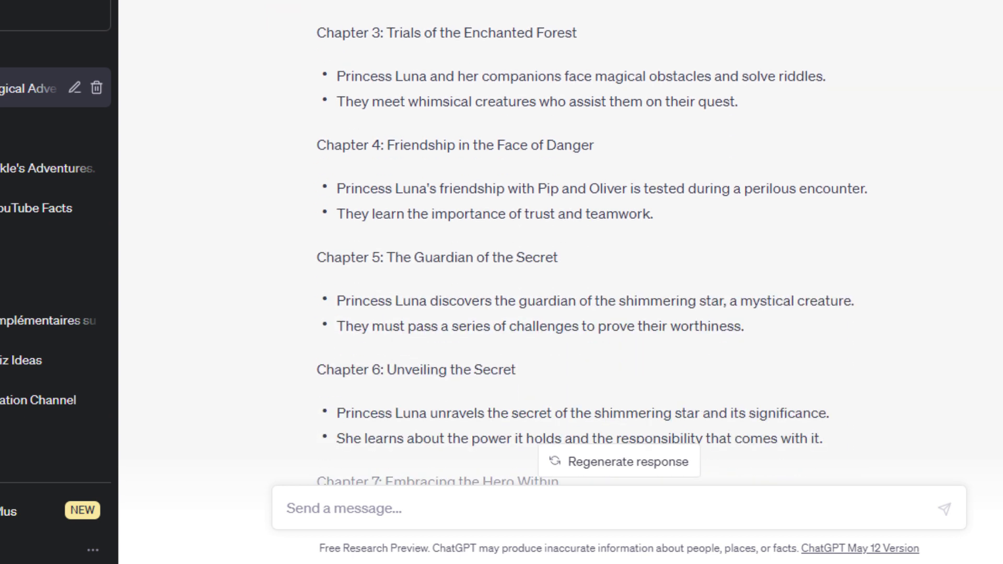
scroll(561, 244, "down", 1)
scroll(562, 243, "down", 2)
scroll(561, 243, "down", 2)
scroll(561, 243, "down", 3)
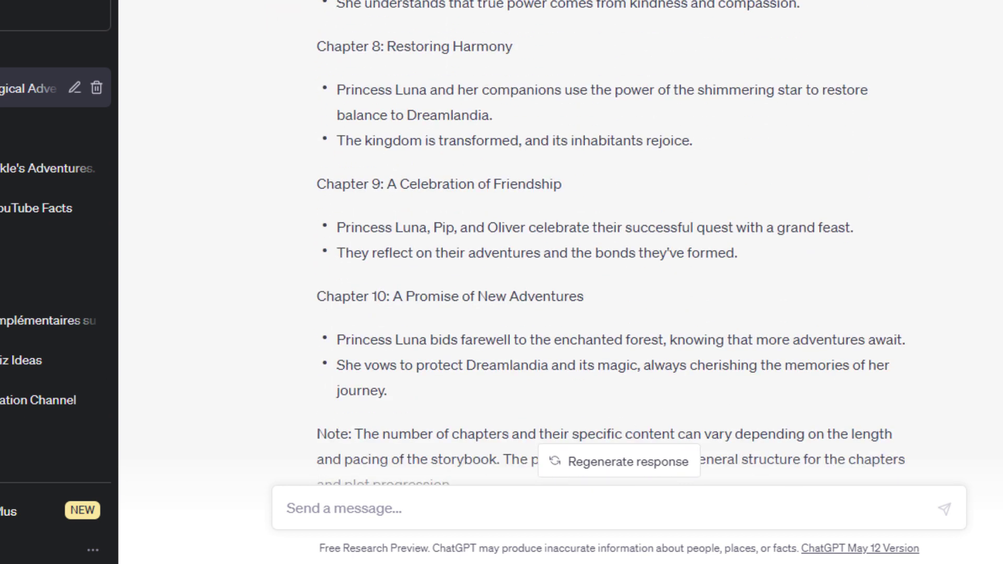
scroll(562, 243, "down", 2)
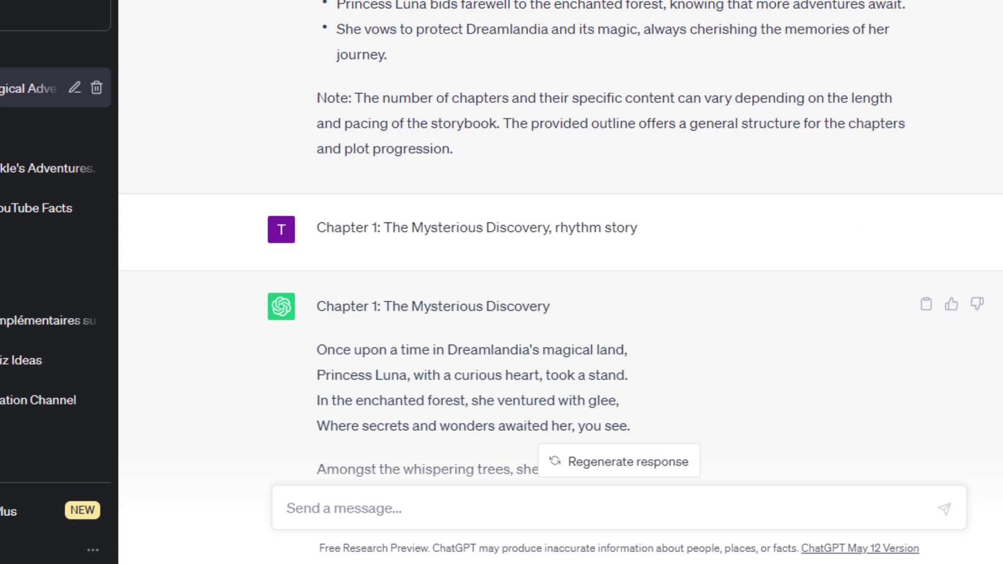
scroll(561, 243, "down", 2)
scroll(561, 243, "down", 2)
scroll(560, 243, "down", 4)
scroll(561, 243, "down", 4)
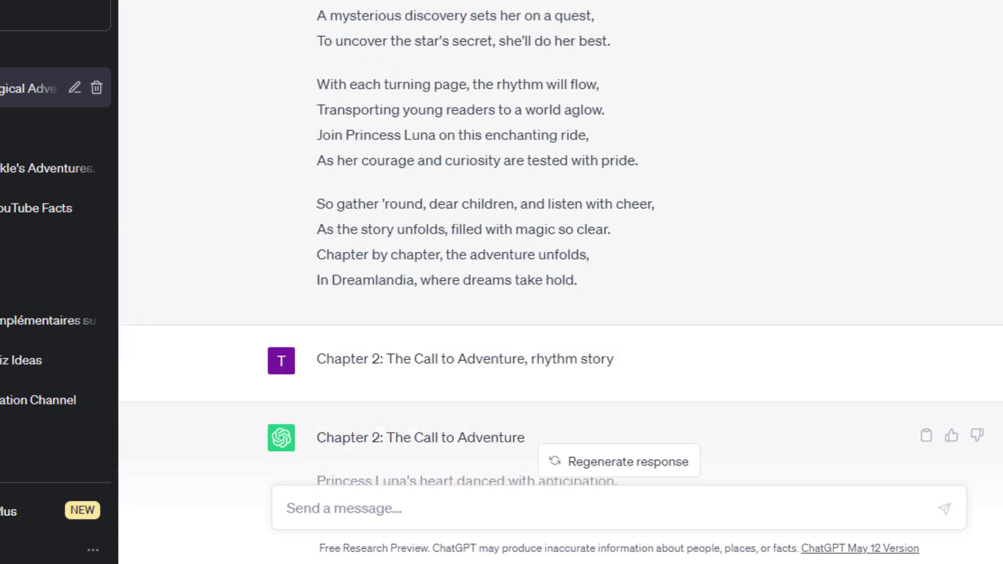
scroll(560, 243, "down", 4)
scroll(561, 243, "down", 5)
scroll(560, 243, "down", 4)
scroll(560, 244, "down", 2)
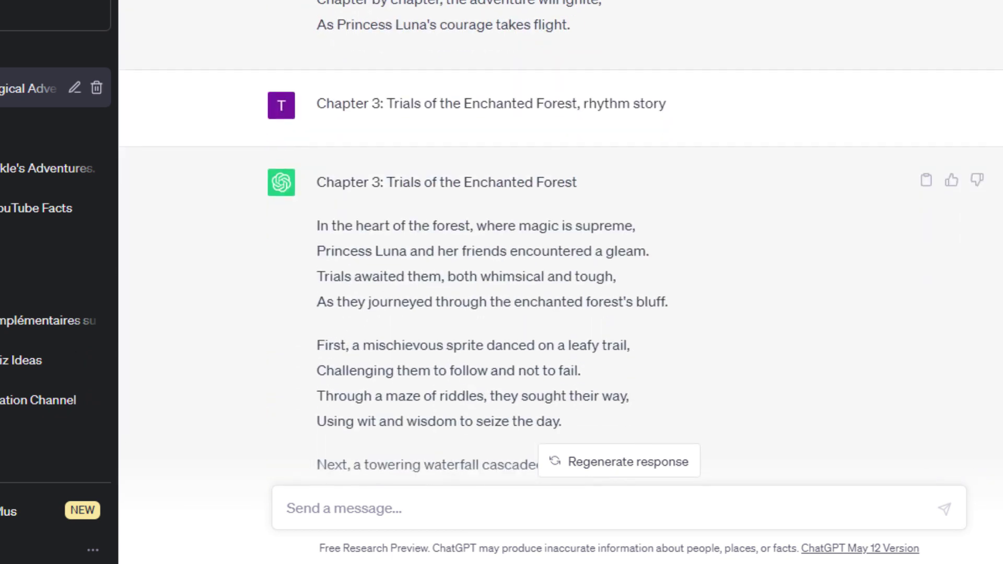
scroll(561, 244, "down", 2)
scroll(561, 243, "down", 5)
scroll(561, 243, "down", 5)
scroll(561, 242, "down", 5)
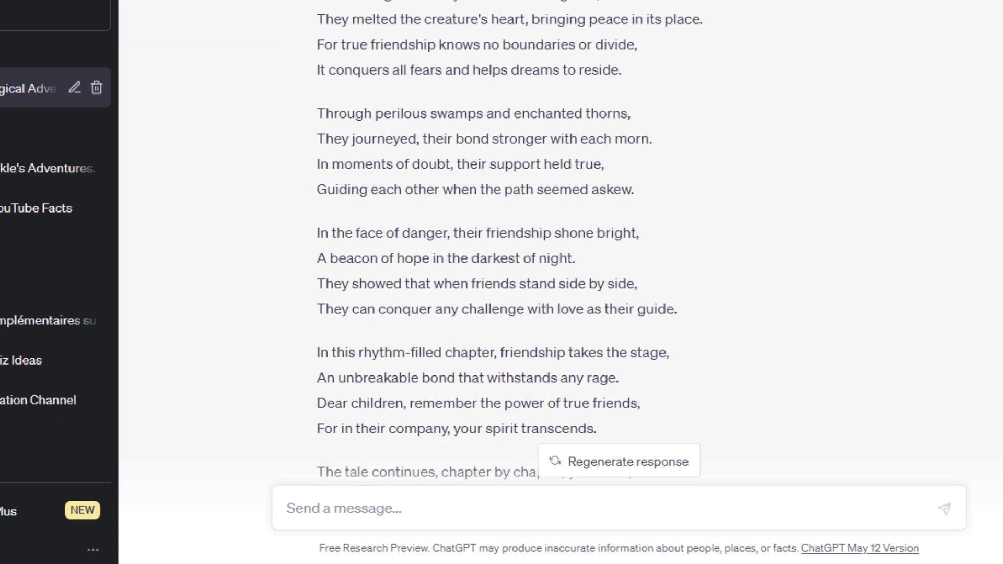
scroll(561, 243, "down", 5)
scroll(560, 243, "down", 5)
scroll(561, 243, "down", 5)
scroll(561, 243, "down", 5)
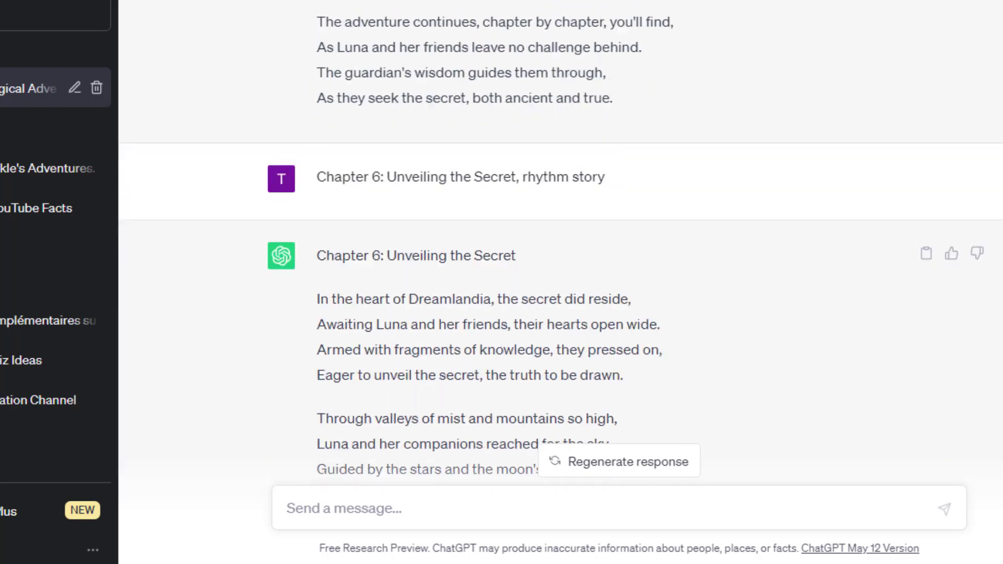
scroll(561, 244, "down", 5)
scroll(561, 244, "down", 5)
scroll(561, 243, "down", 5)
scroll(560, 244, "down", 5)
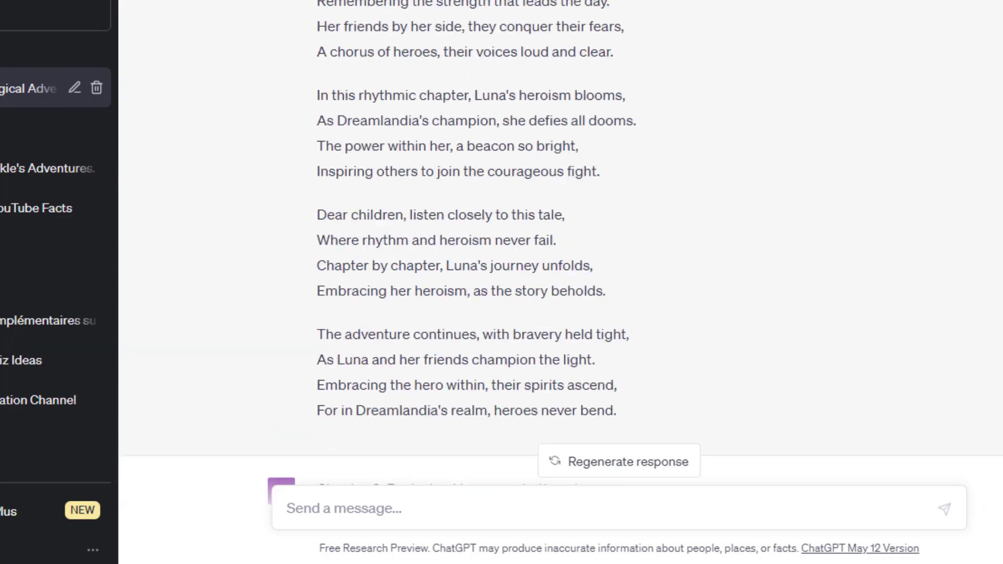
scroll(561, 243, "down", 5)
scroll(561, 243, "down", 5)
scroll(561, 244, "down", 5)
scroll(560, 243, "down", 5)
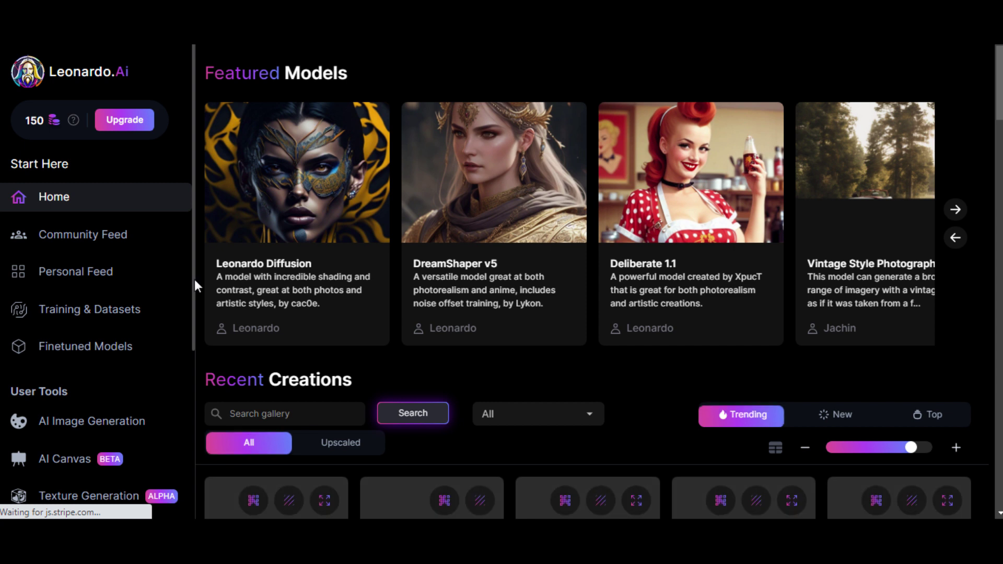
mouse_move(194, 281)
left_mouse_down()
mouse_move(186, 405)
mouse_move(196, 245)
left_mouse_up()
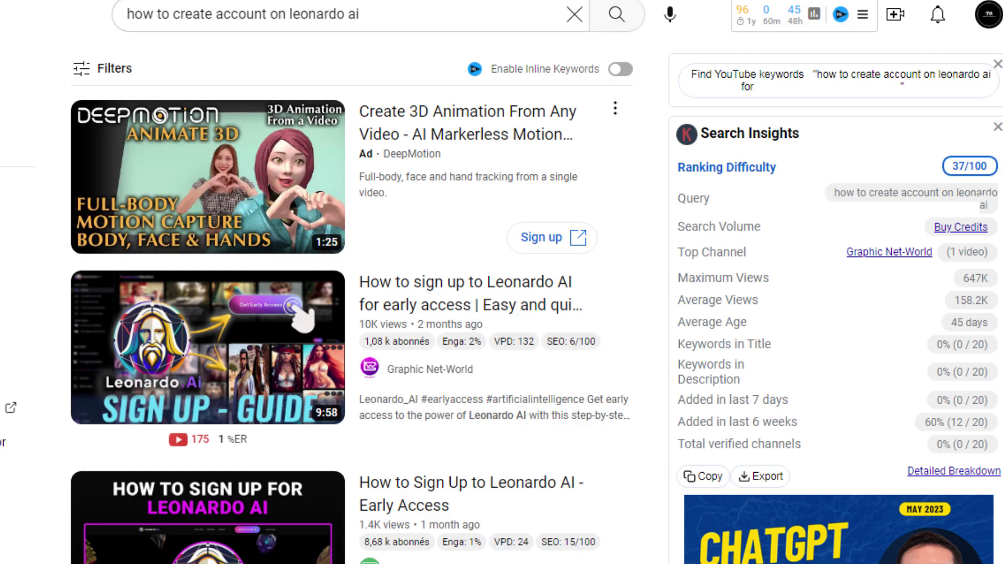
scroll(502, 313, "down", 1)
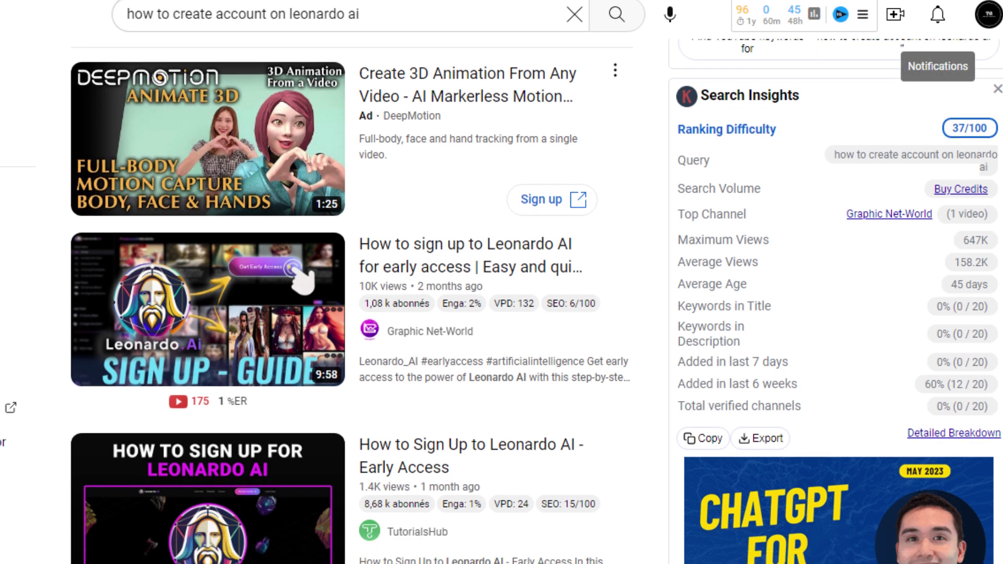
scroll(502, 314, "down", 1)
scroll(502, 313, "down", 1)
scroll(501, 314, "down", 1)
scroll(501, 314, "down", 1)
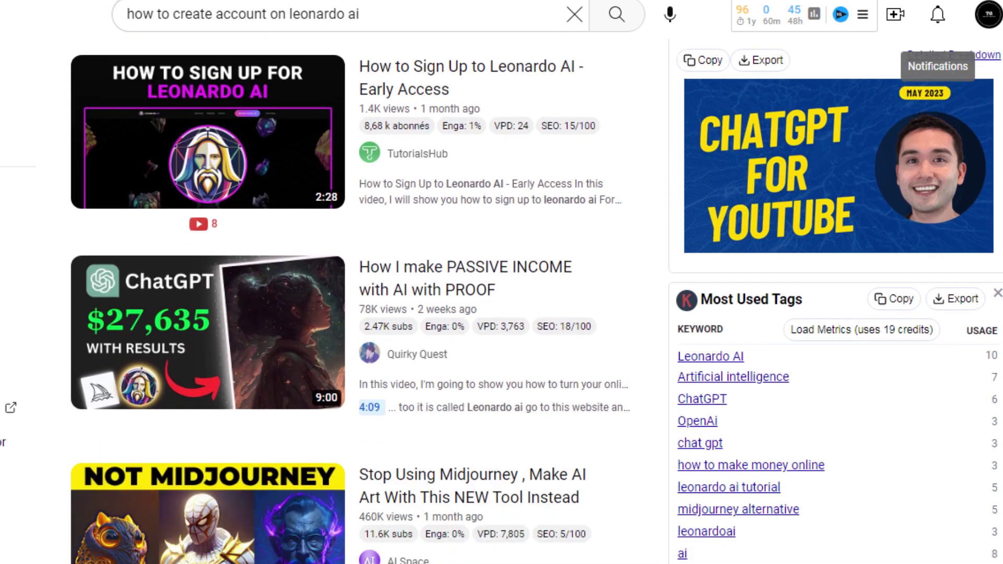
scroll(501, 313, "down", 3)
scroll(502, 314, "down", 2)
scroll(502, 314, "down", 1)
scroll(503, 314, "down", 1)
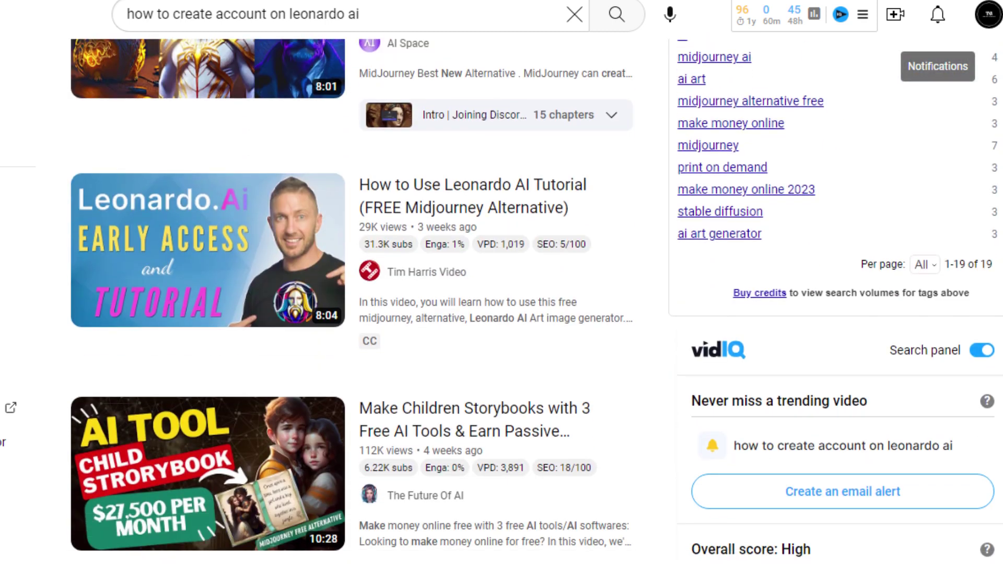
scroll(502, 314, "down", 2)
scroll(502, 313, "down", 2)
scroll(501, 313, "down", 1)
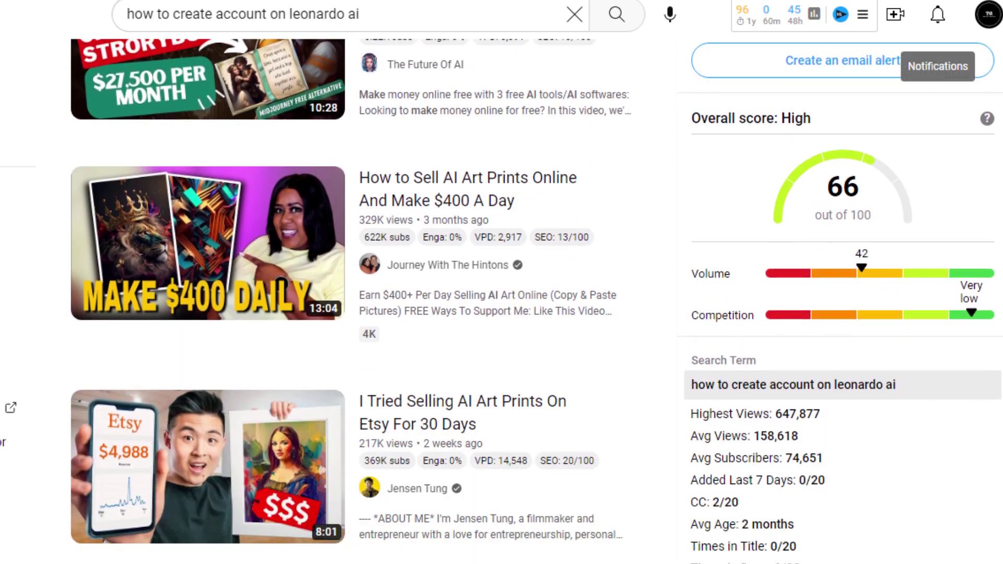
scroll(502, 314, "down", 2)
scroll(502, 314, "down", 1)
scroll(501, 313, "down", 2)
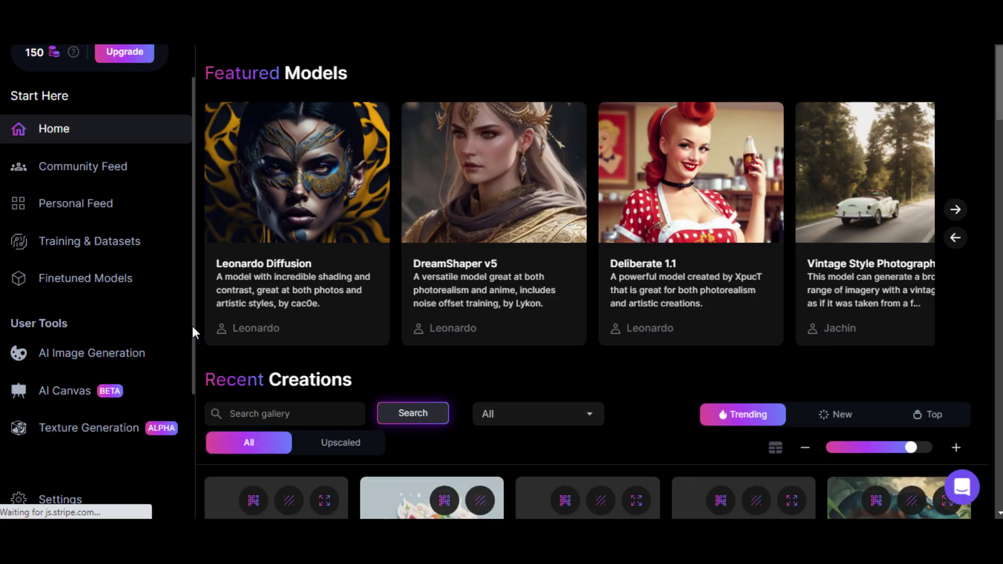
mouse_move(192, 326)
left_mouse_down()
mouse_move(186, 405)
mouse_move(196, 245)
left_mouse_up()
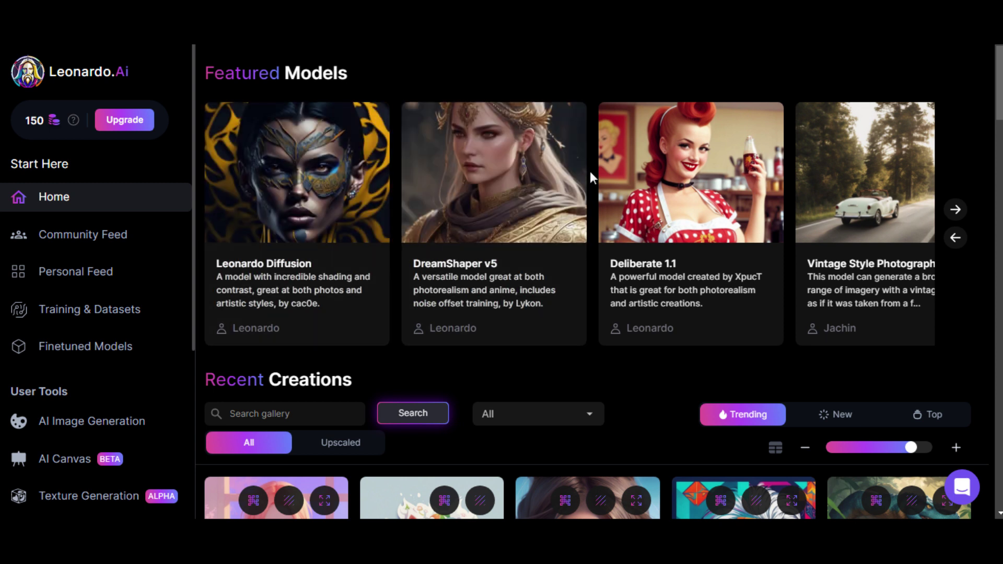
- Open Leonardo.Ai's AI Image Generation tool for the Princess Luna prompt
left_click(94, 420)
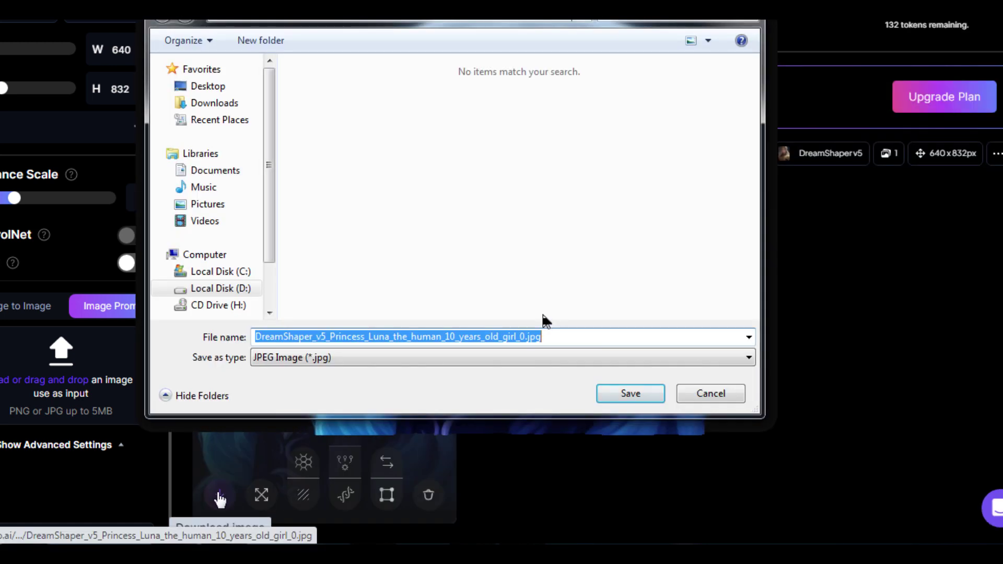
type("pic1")
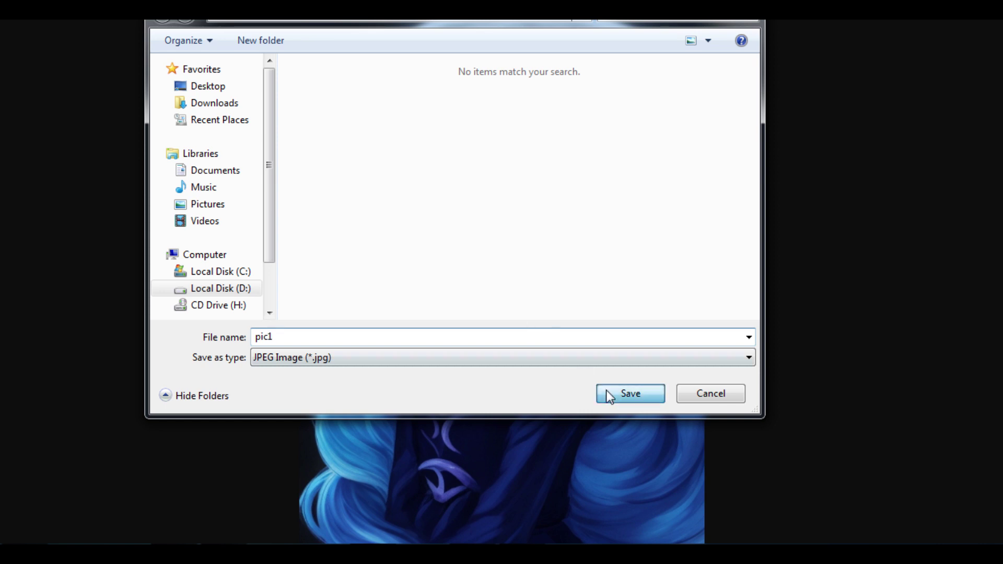
- Download the blue-haired Princess Luna image as pic1.jpg and return to the generation page
left_click(606, 390)
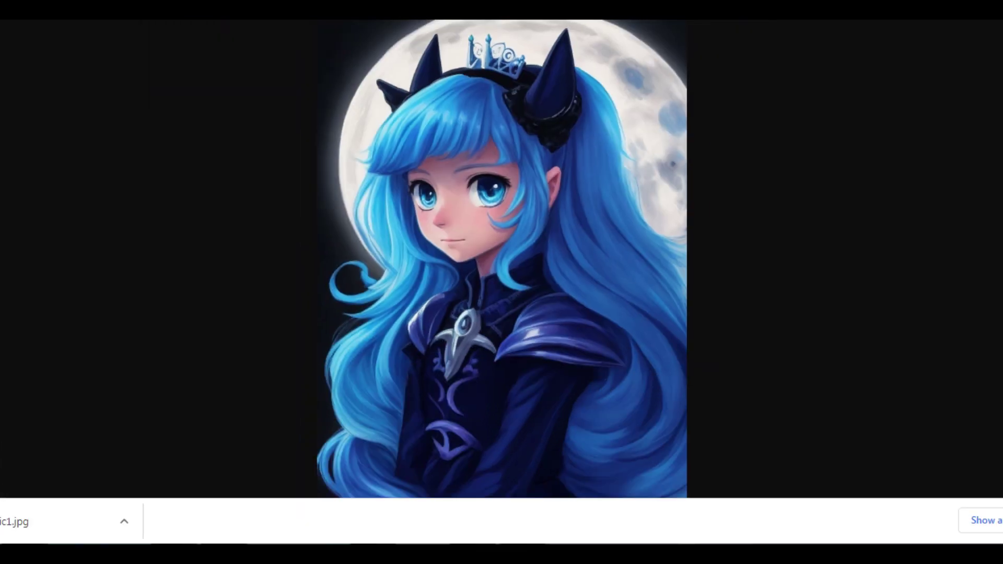
left_click(439, 9)
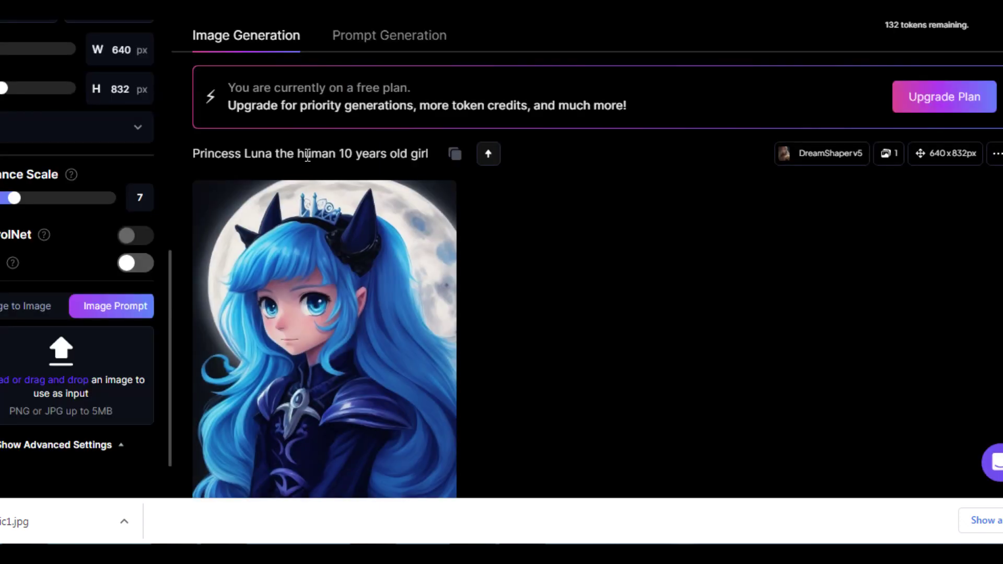
- Upload pic1.jpg as the image prompt, then select the first ChatGPT story bullet
left_click(1000, 520)
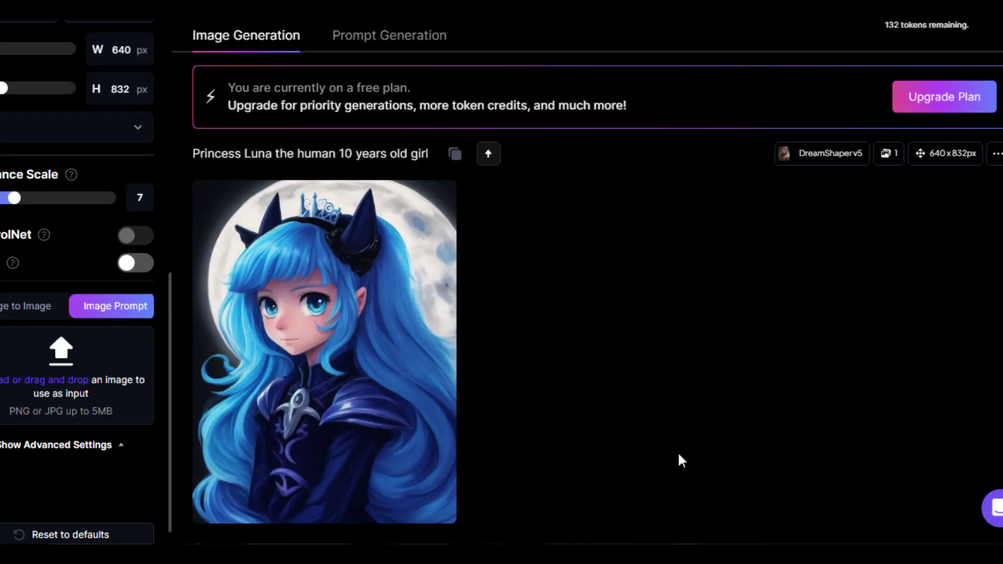
left_click_drag(169, 266, 167, 49)
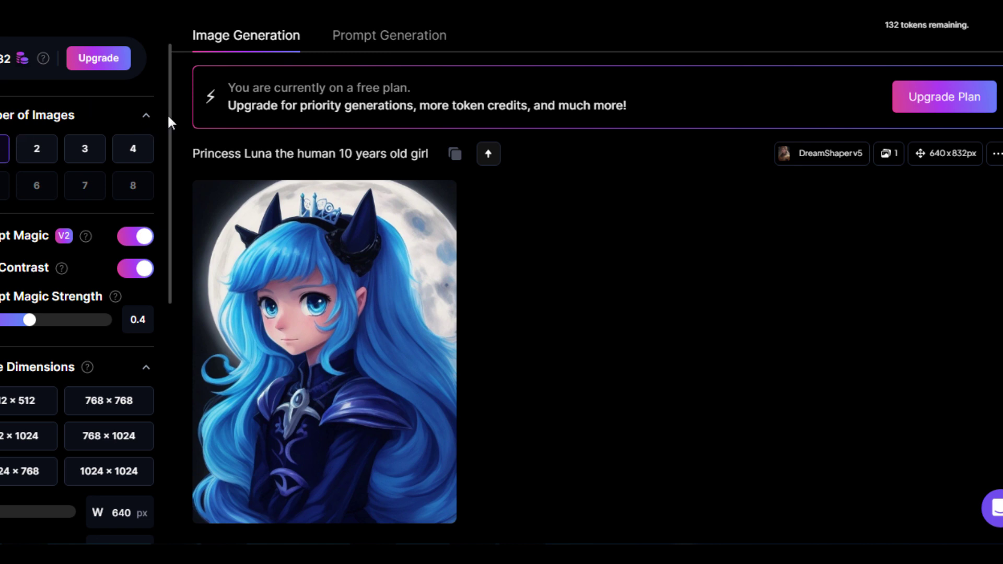
left_click_drag(167, 114, 175, 480)
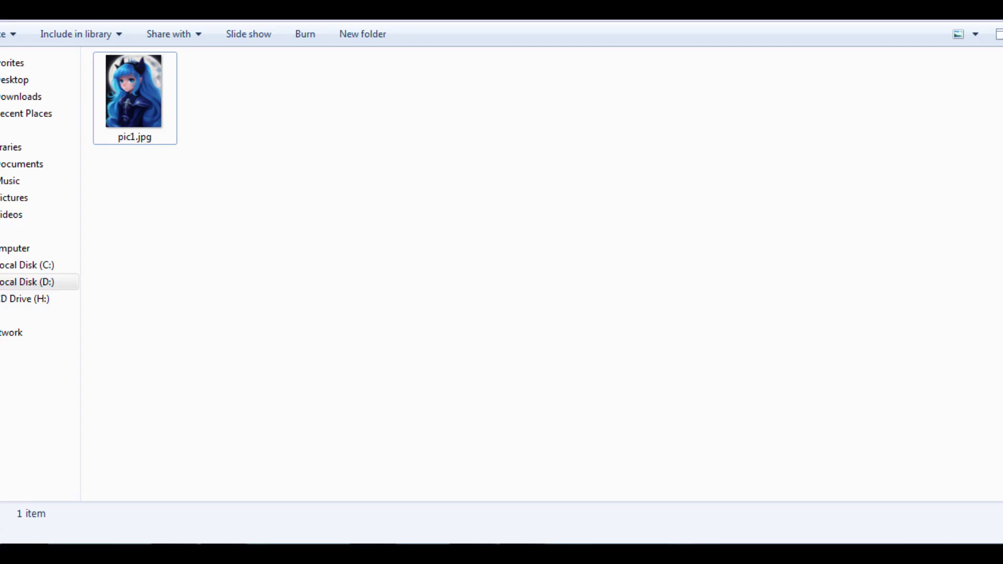
mouse_move(133, 93)
left_mouse_down()
mouse_move(159, 418)
mouse_move(83, 379)
left_mouse_up()
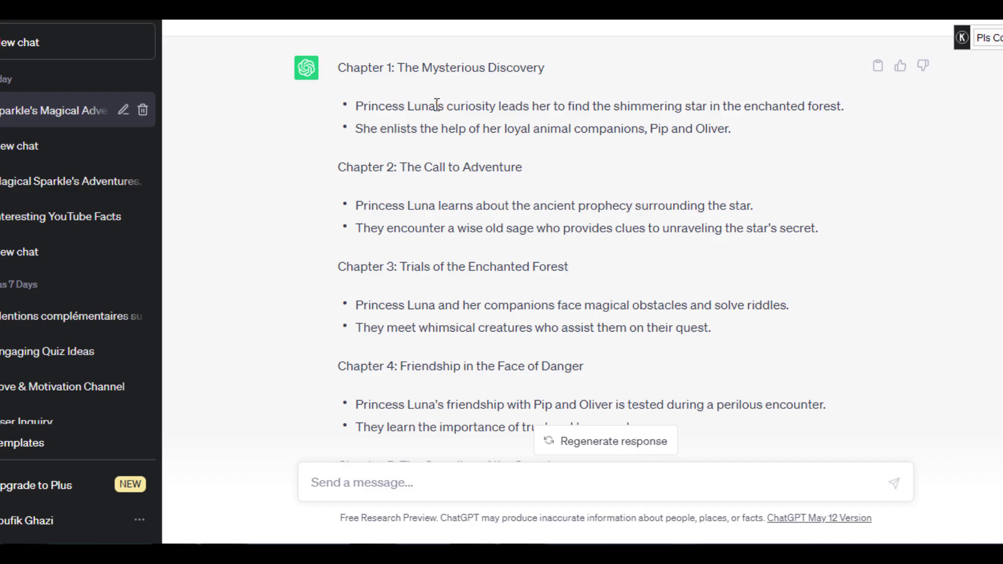
left_click_drag(355, 106, 842, 104)
key("ctrl+c")
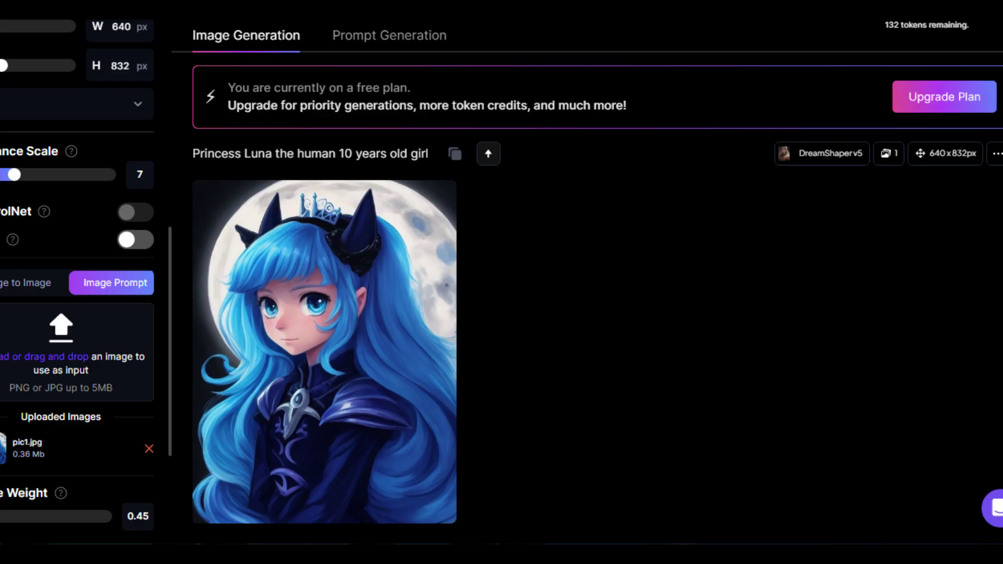
scroll(588, 313, "up", 3)
- Paste the first story line into the prompt, deleting the repeated 'Princess Luna's'
left_click(570, 123)
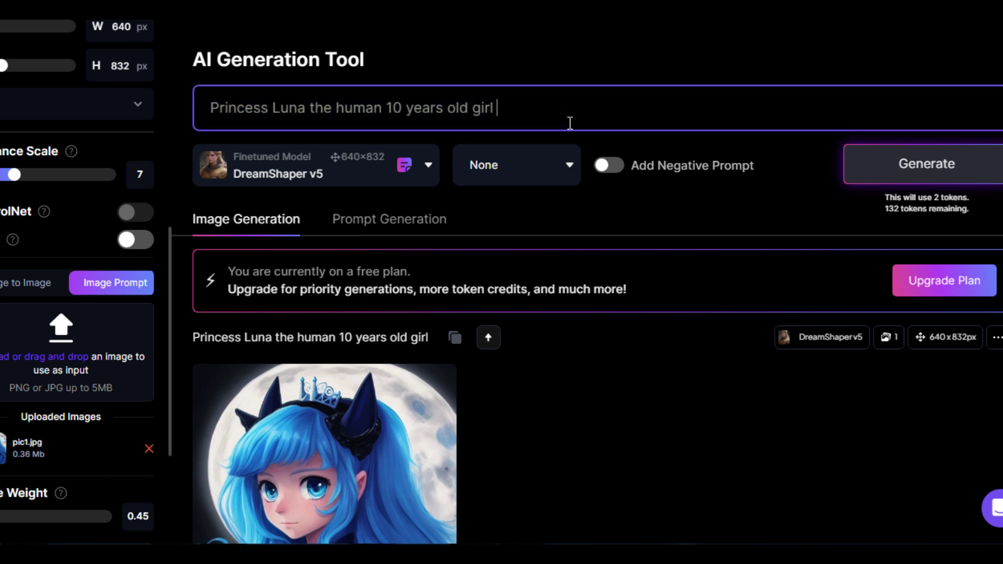
key("ctrl+v")
left_click_drag(608, 112, 529, 114)
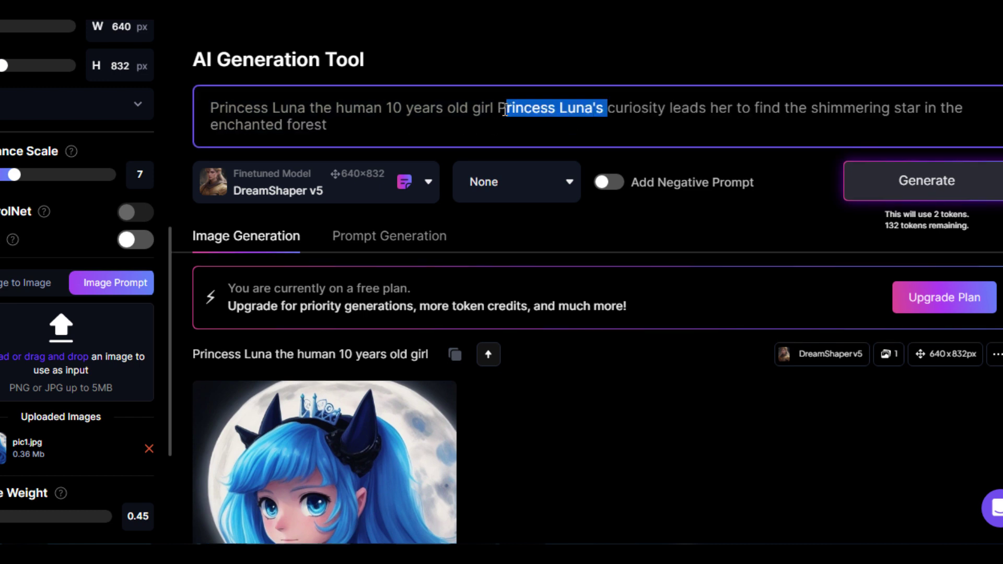
key("BackSpace")
key("BackSpace")
type("is")
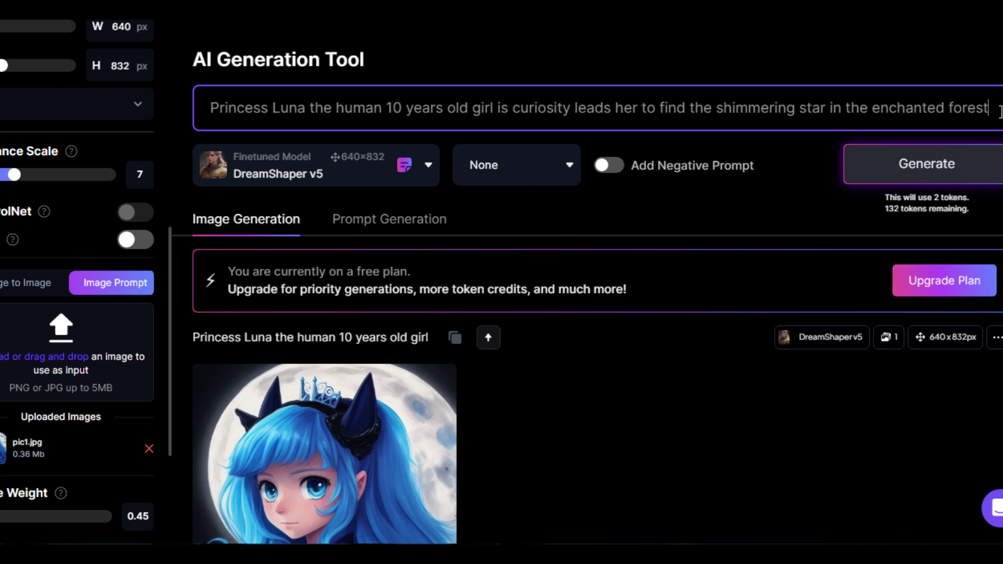
type(", k")
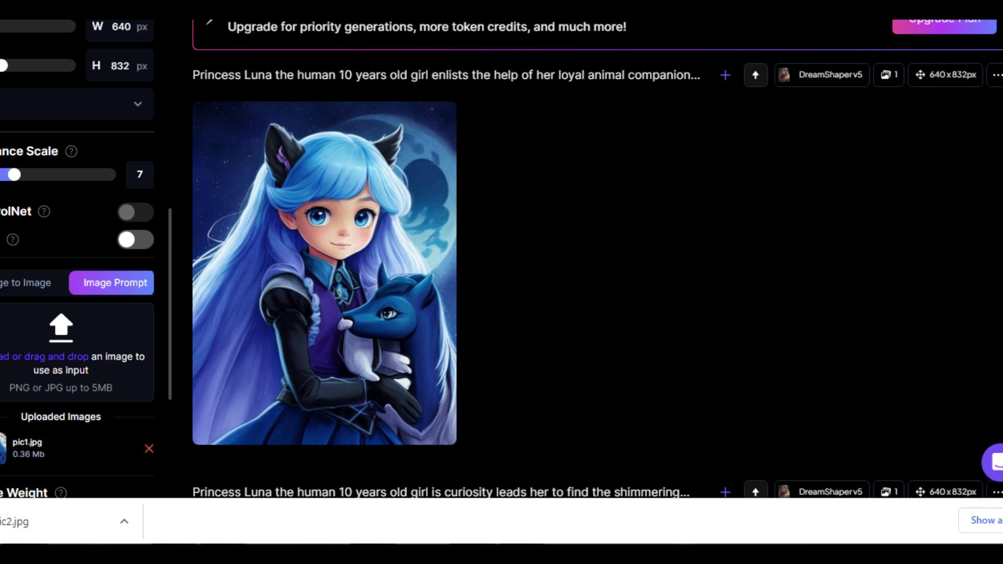
scroll(223, 376, "down", 10)
scroll(222, 375, "up", 8)
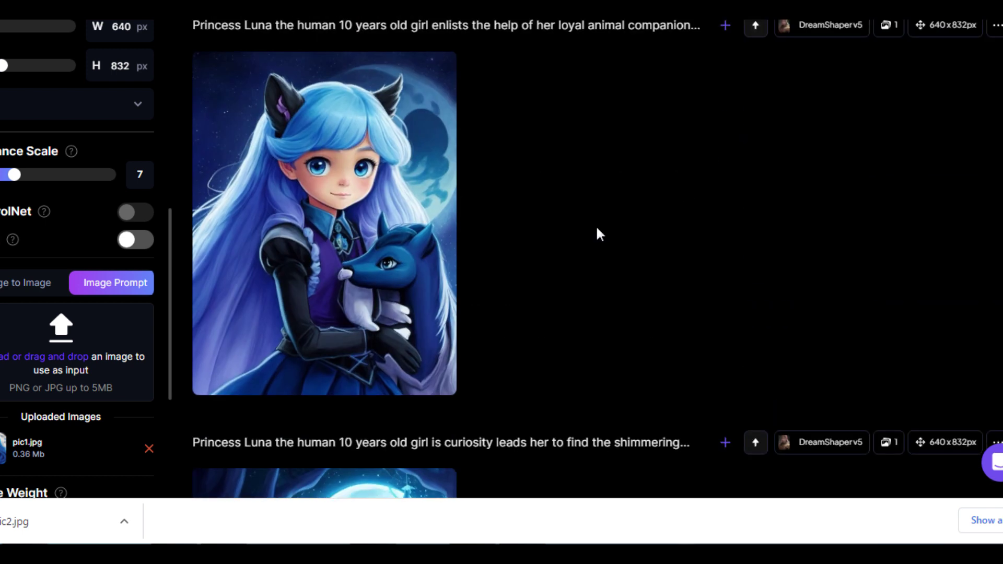
- Save the generated Princess Luna scene as pic3.jpg
left_click(223, 368)
right_click(514, 276)
left_click(575, 311)
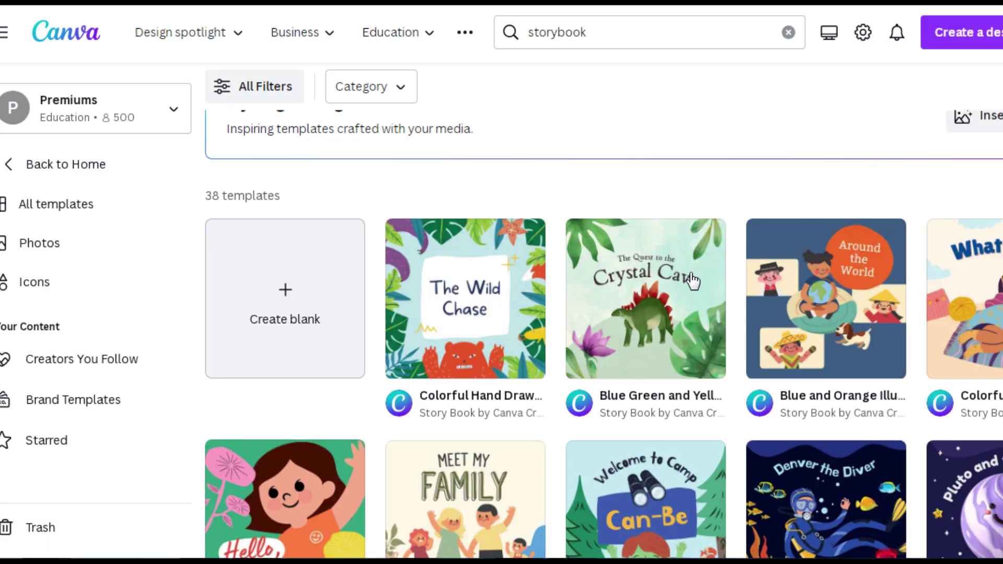
- Make a blank storybook page with pic1.jpg as background, and copy the first stanza
left_click(271, 309)
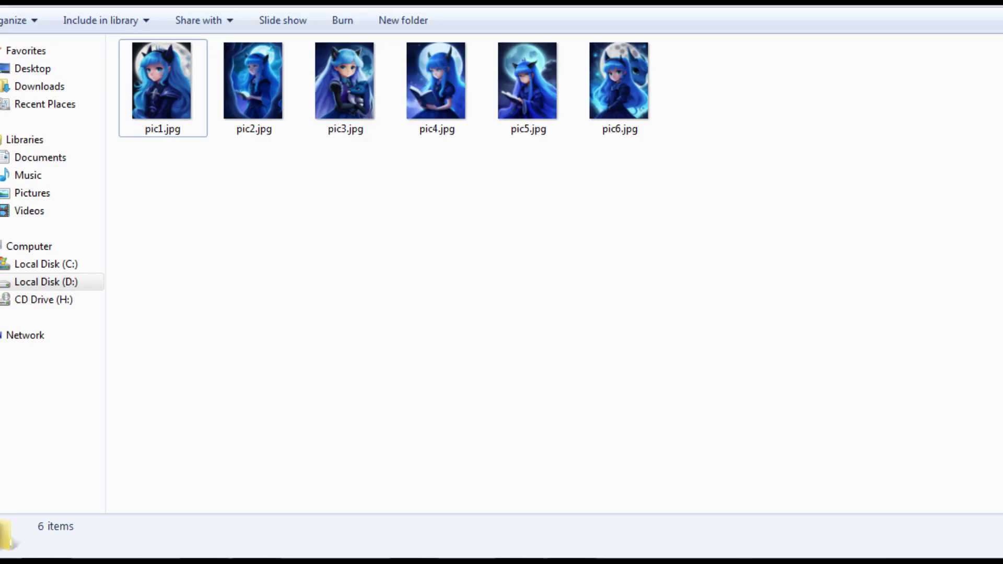
mouse_move(162, 86)
left_mouse_down()
mouse_move(219, 233)
mouse_move(261, 425)
mouse_move(709, 316)
left_mouse_up()
right_click(713, 318)
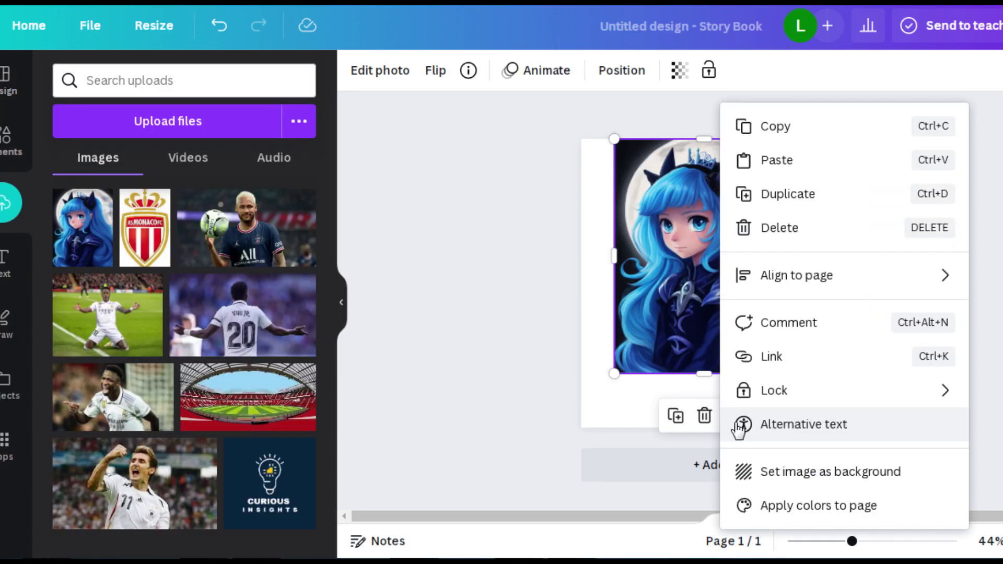
left_click(787, 474)
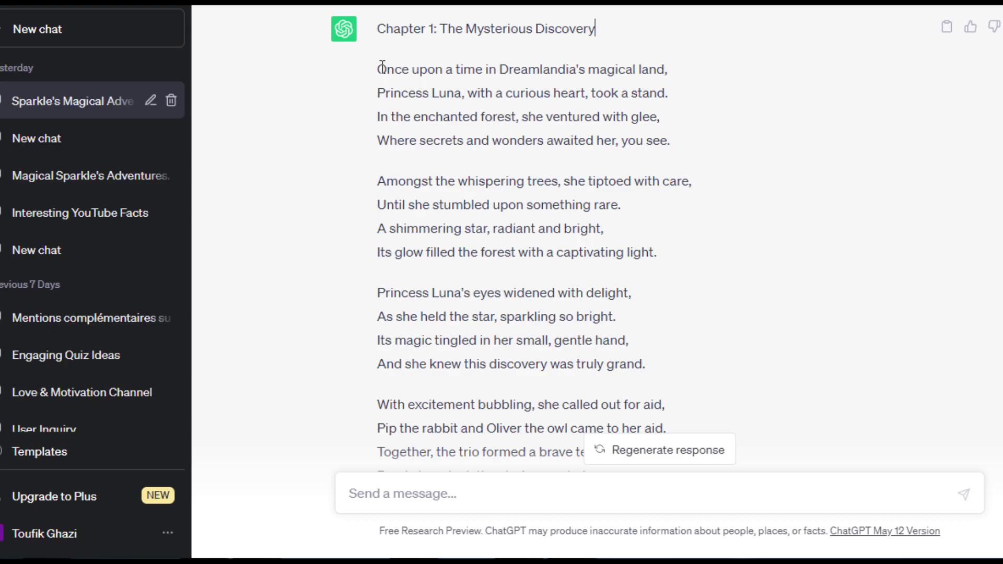
left_click_drag(382, 68, 680, 141)
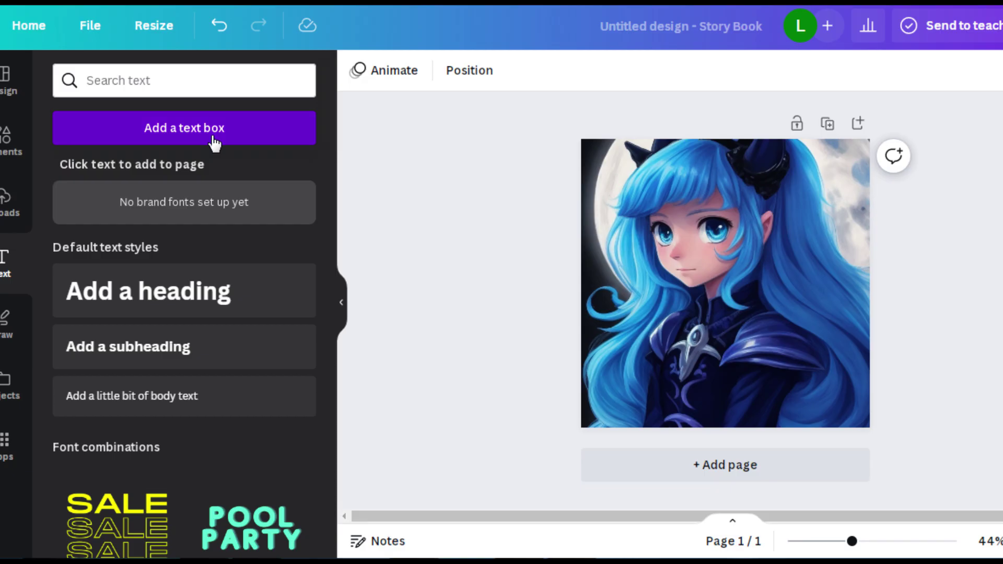
left_click(213, 141)
- Paste the opening stanza lower on the picture in a narrower text box
key("ctrl+v")
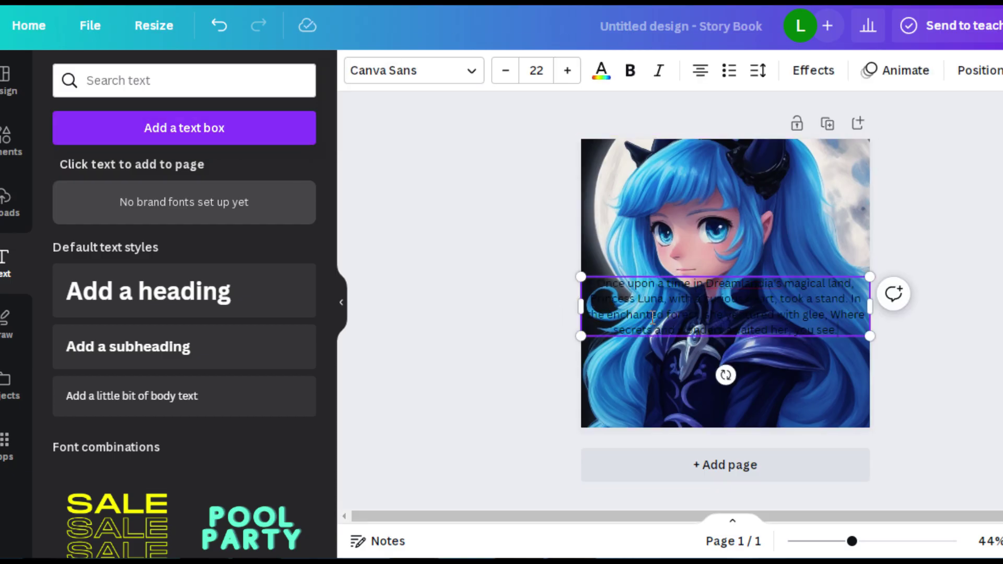
left_click_drag(654, 318, 666, 380)
left_click_drag(870, 370, 855, 366)
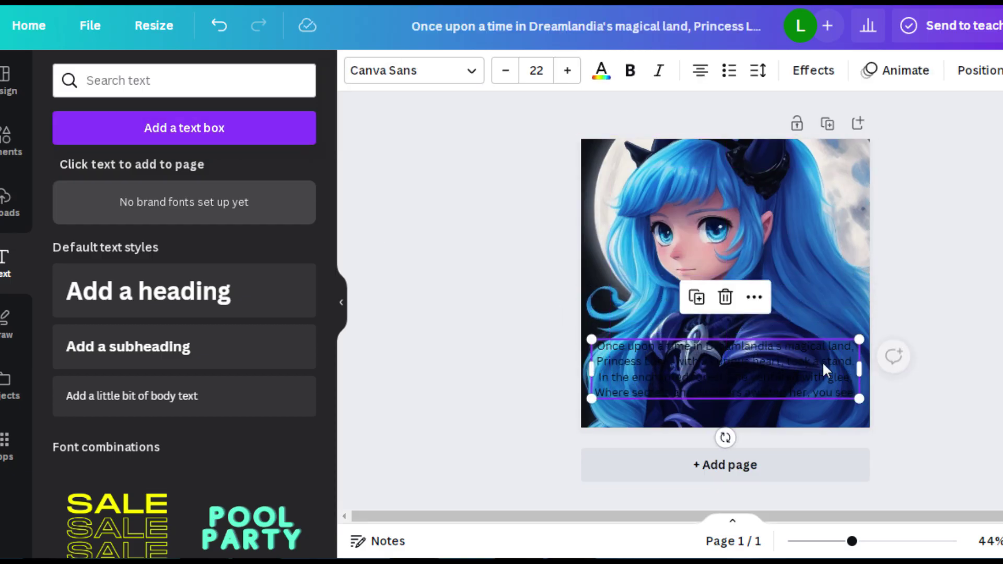
- Style the stanza bold white Inter on a semi-transparent background, then duplicate the page
left_click(68, 293)
left_click(813, 69)
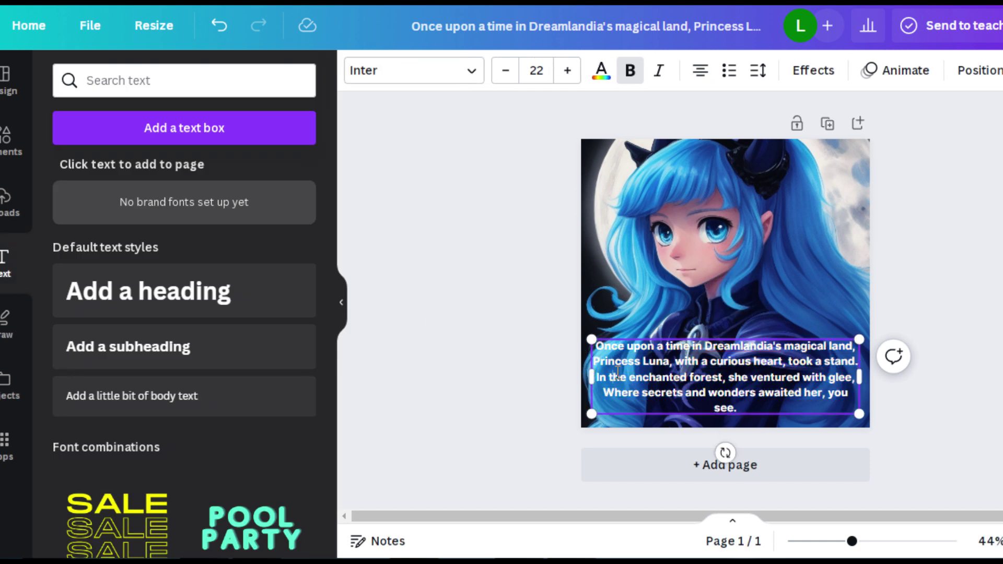
left_click(92, 336)
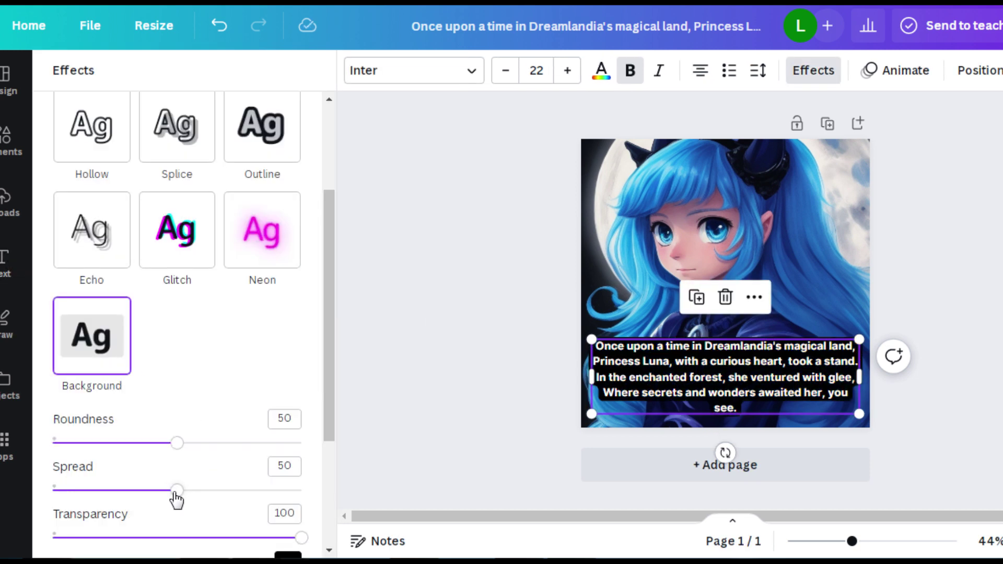
left_click_drag(301, 538, 164, 538)
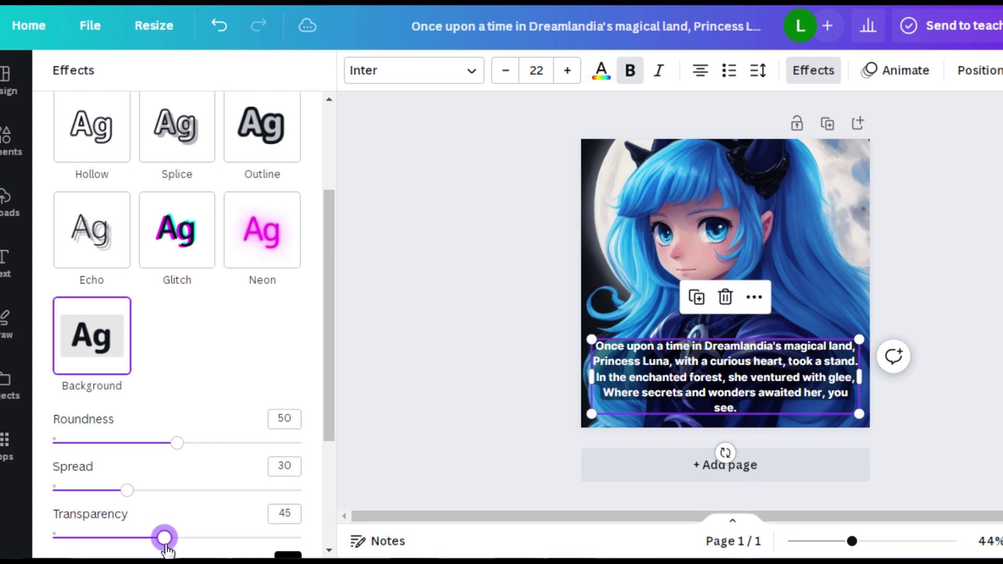
left_click(840, 141)
left_click(827, 125)
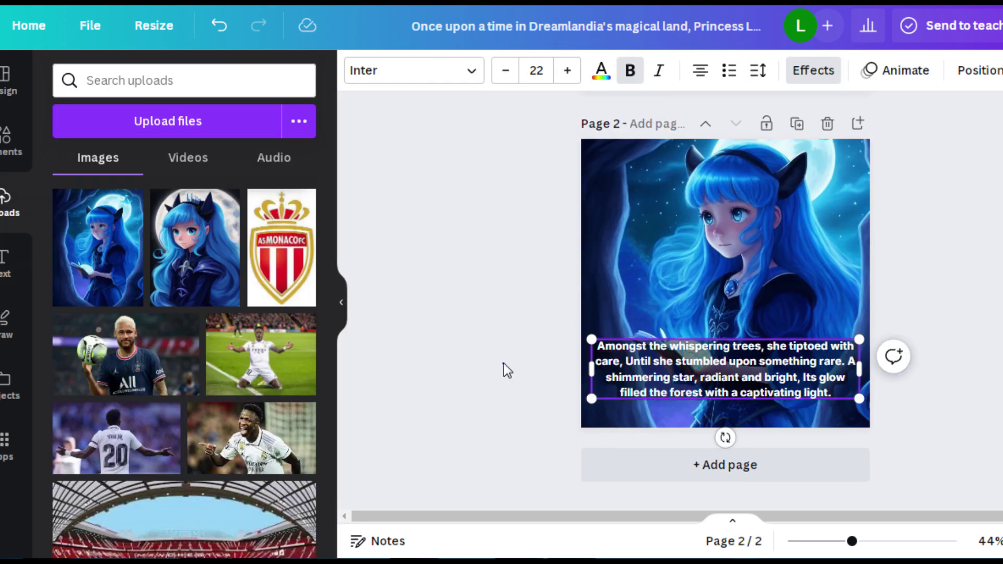
- Finish editing the whispering-trees stanza on page 2
left_click(505, 363)
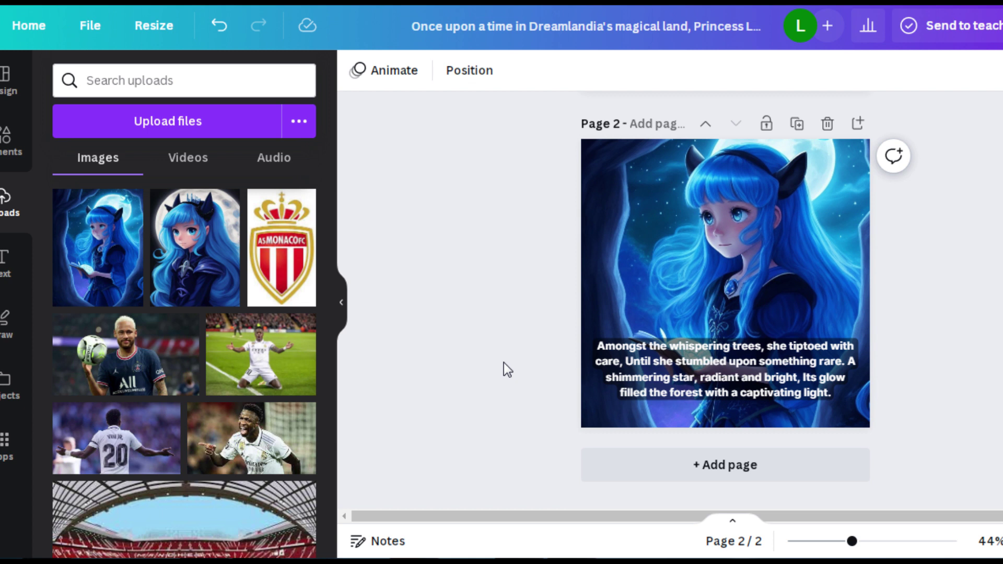
scroll(504, 363, "up", 2)
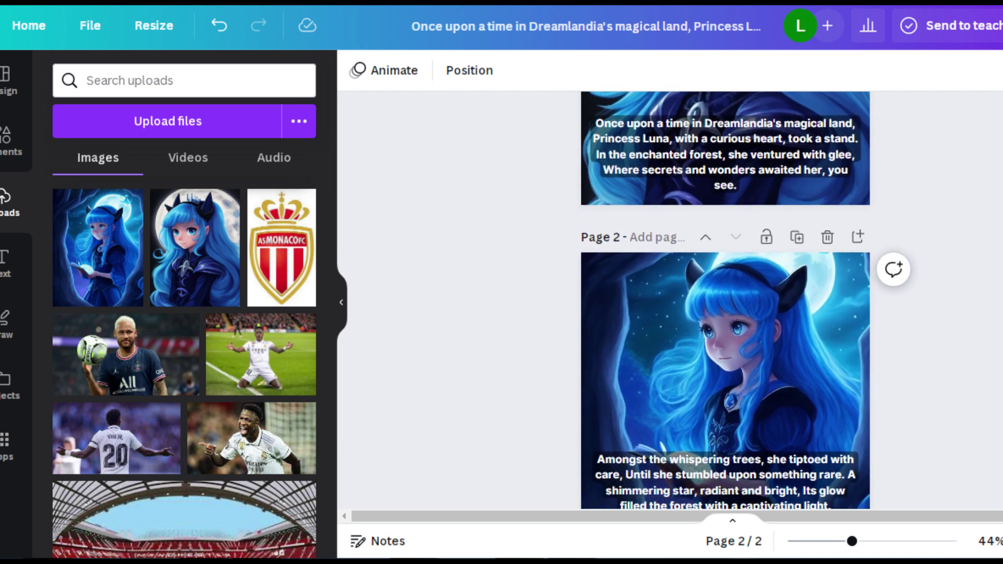
scroll(726, 301, "down", 1)
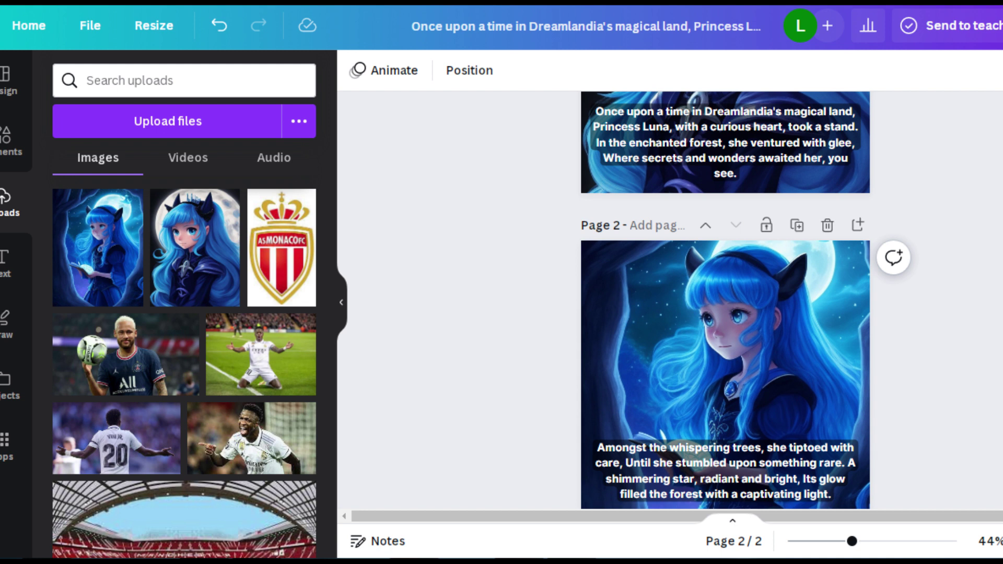
scroll(726, 301, "up", 3)
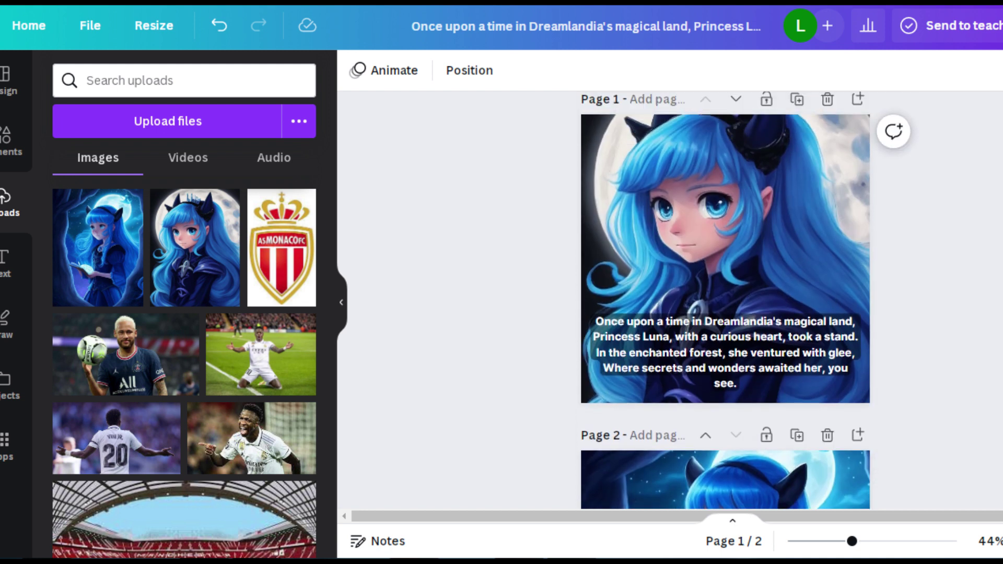
scroll(726, 302, "down", 3)
scroll(726, 301, "down", 1)
scroll(724, 301, "down", 1)
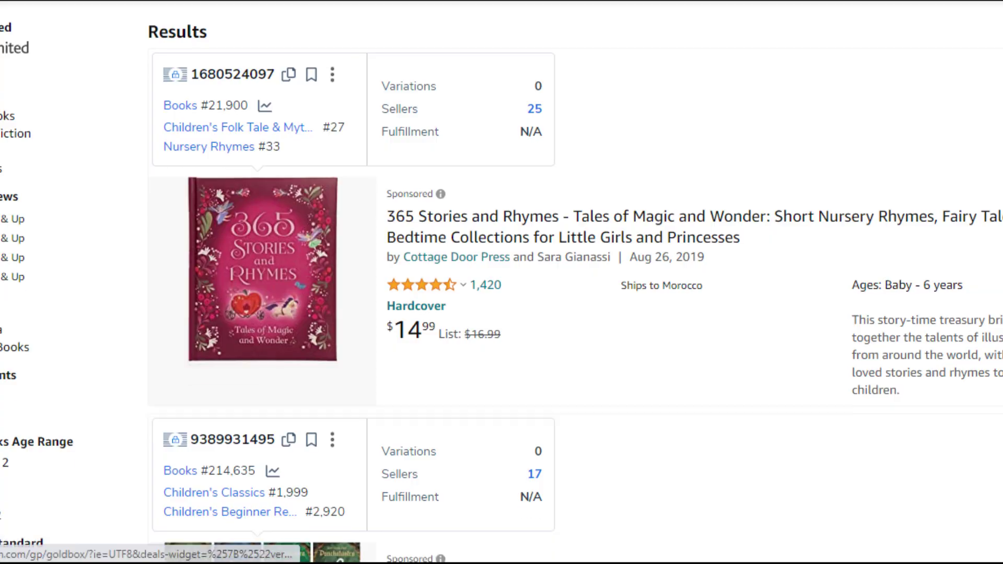
scroll(502, 314, "down", 3)
scroll(501, 314, "down", 3)
scroll(502, 313, "down", 3)
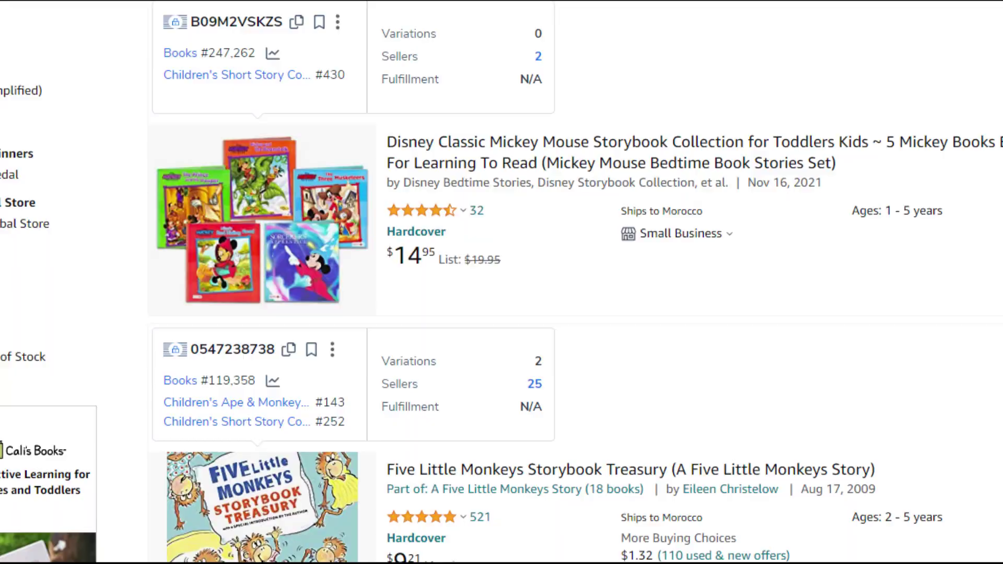
scroll(502, 314, "down", 3)
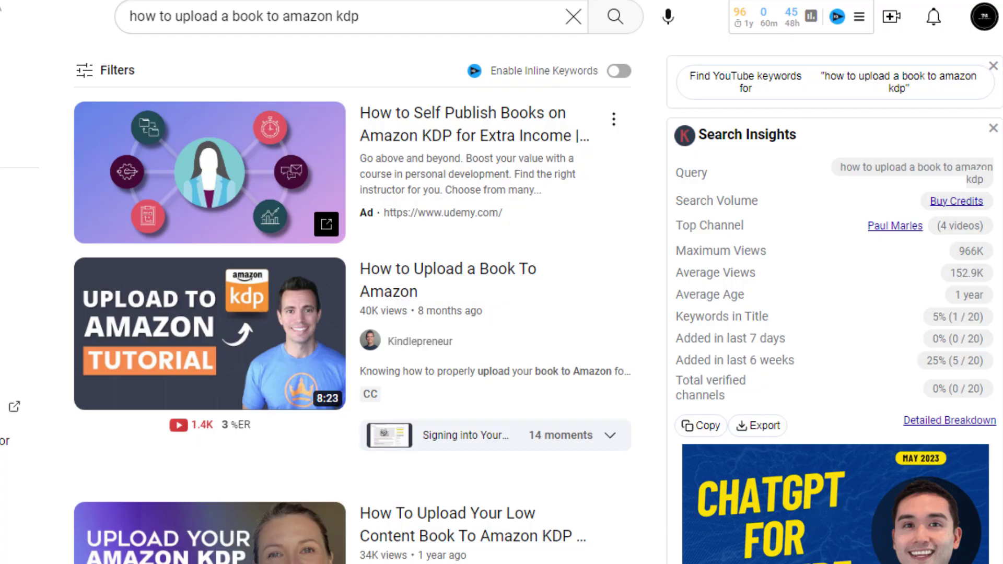
scroll(353, 313, "down", 3)
scroll(353, 314, "down", 5)
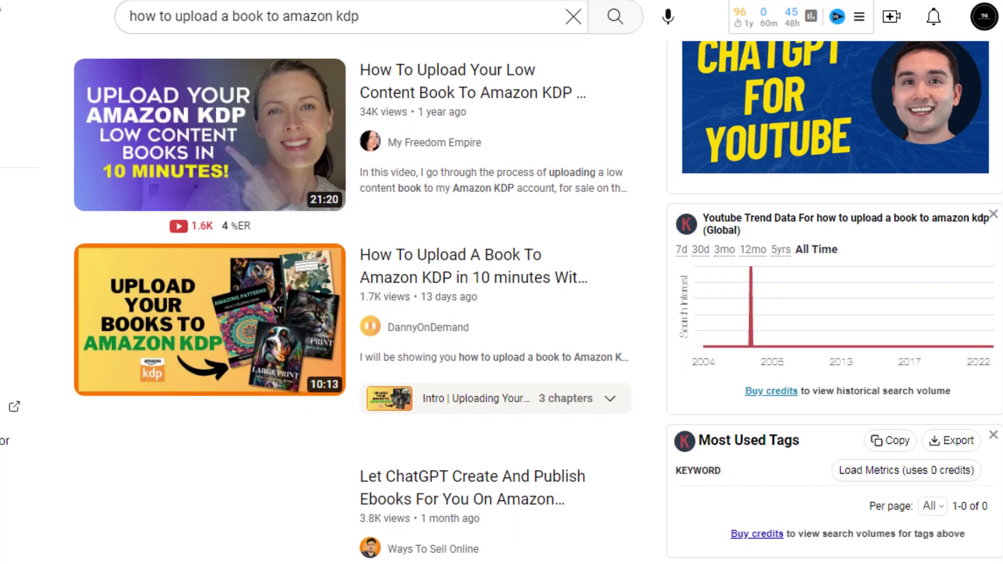
scroll(352, 313, "down", 2)
scroll(353, 314, "down", 1)
scroll(353, 314, "down", 2)
scroll(353, 313, "down", 2)
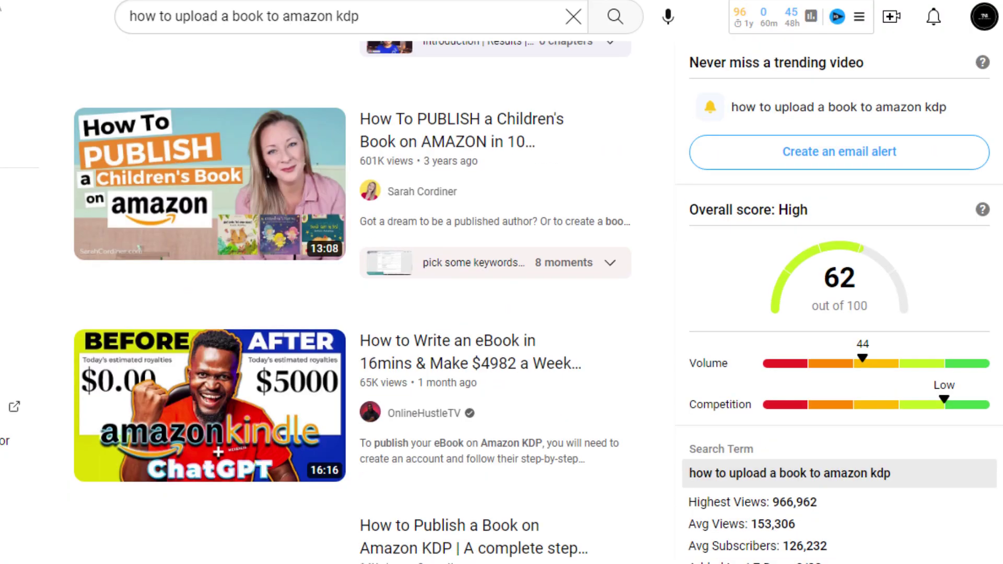